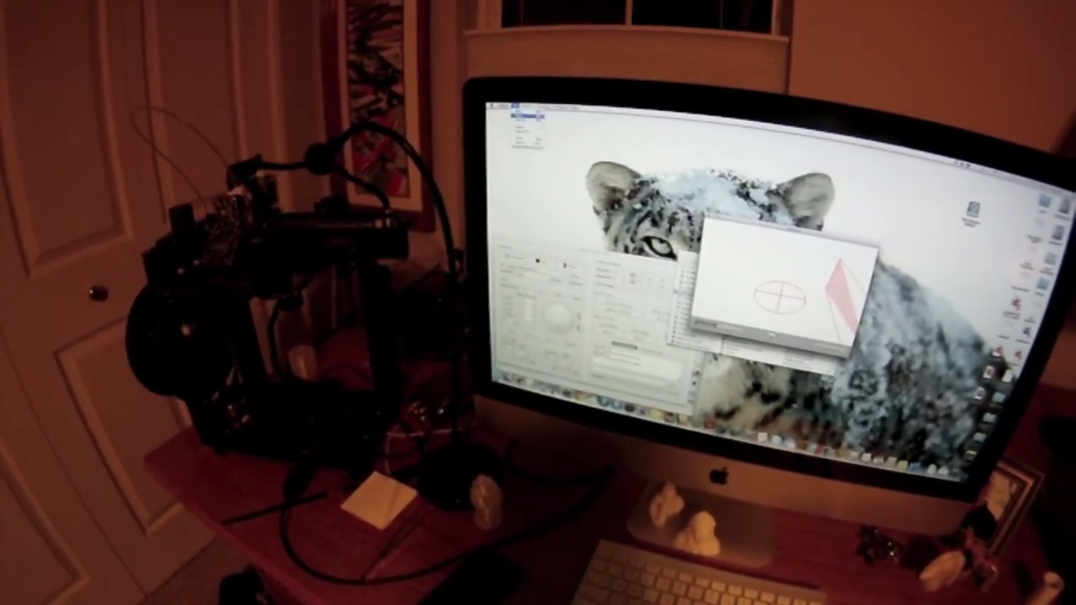
Open the saved point cloud scan so the figure shows in FabScan's viewer
left_click(525, 117)
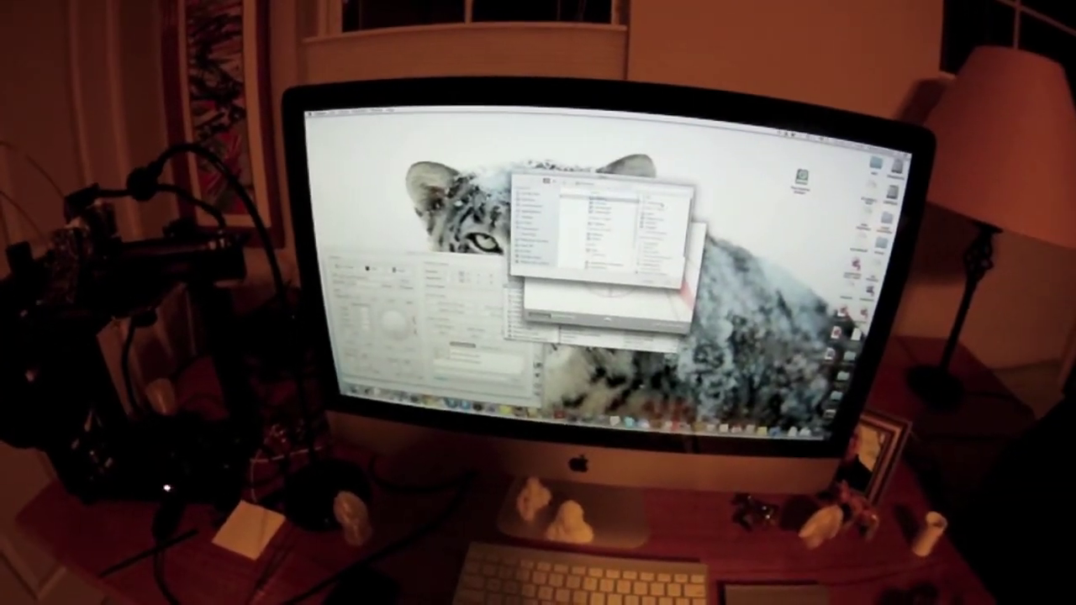
key("Return")
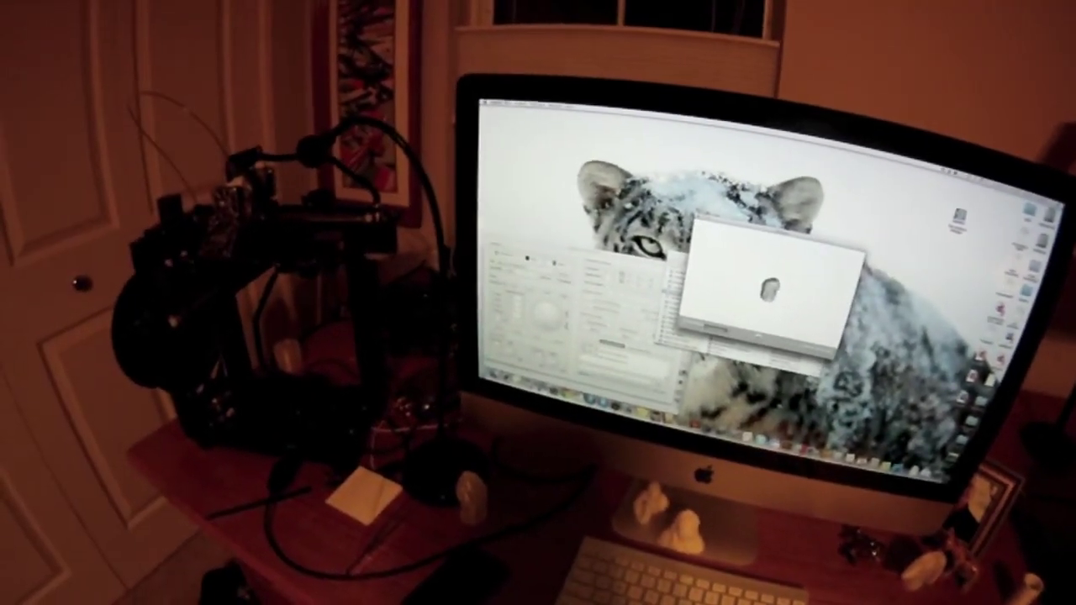
left_click(509, 99)
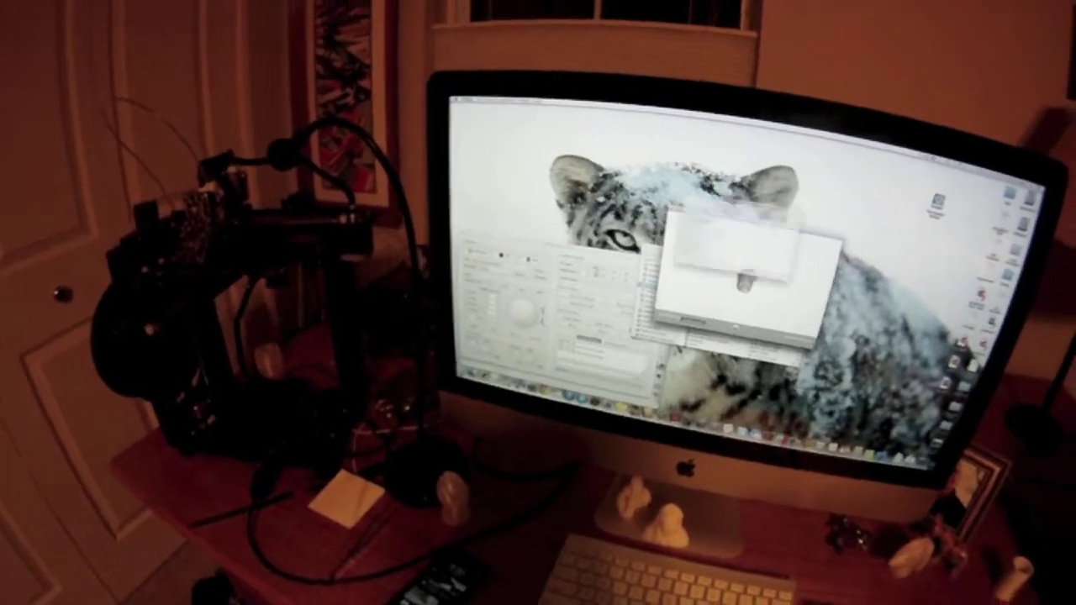
Save the scanned point cloud as an STL mesh file with Export STL
left_click(539, 119)
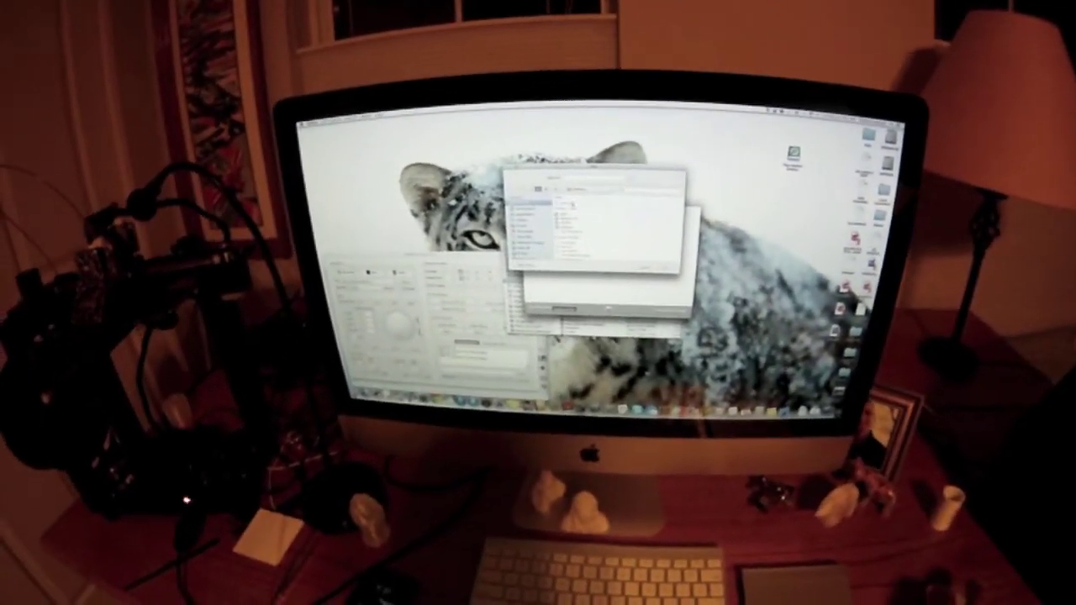
key("Return")
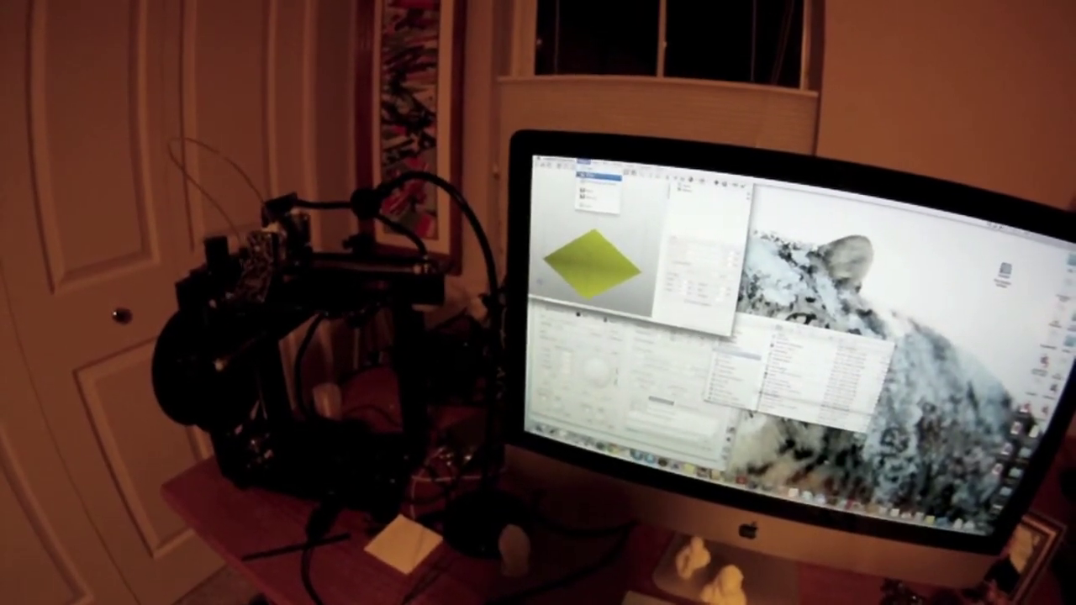
Import the exported STL of the figure into Netfabb as a new part
key("super+o")
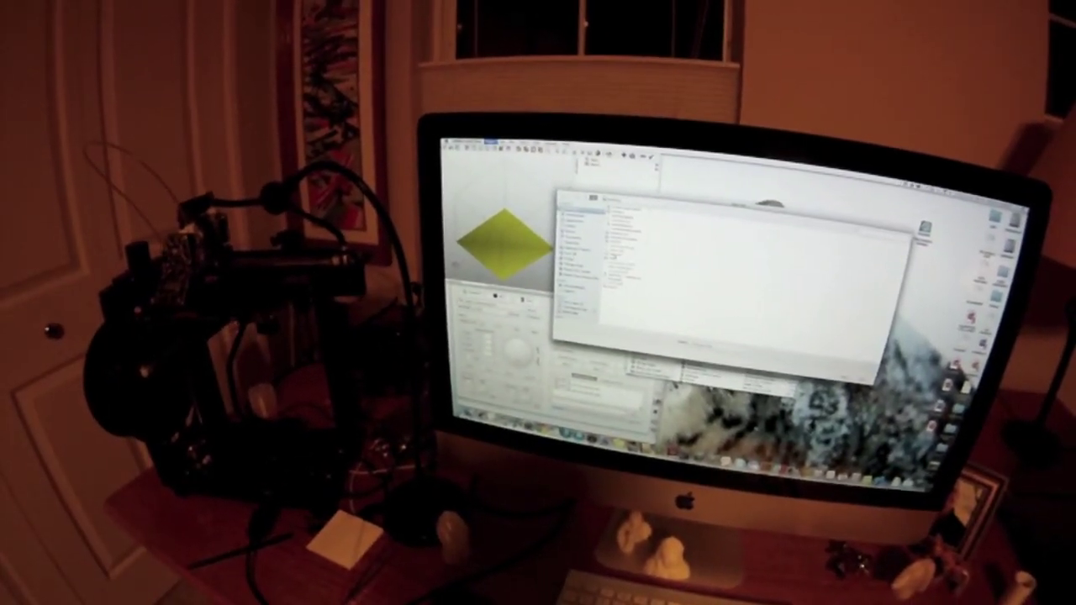
key("Return")
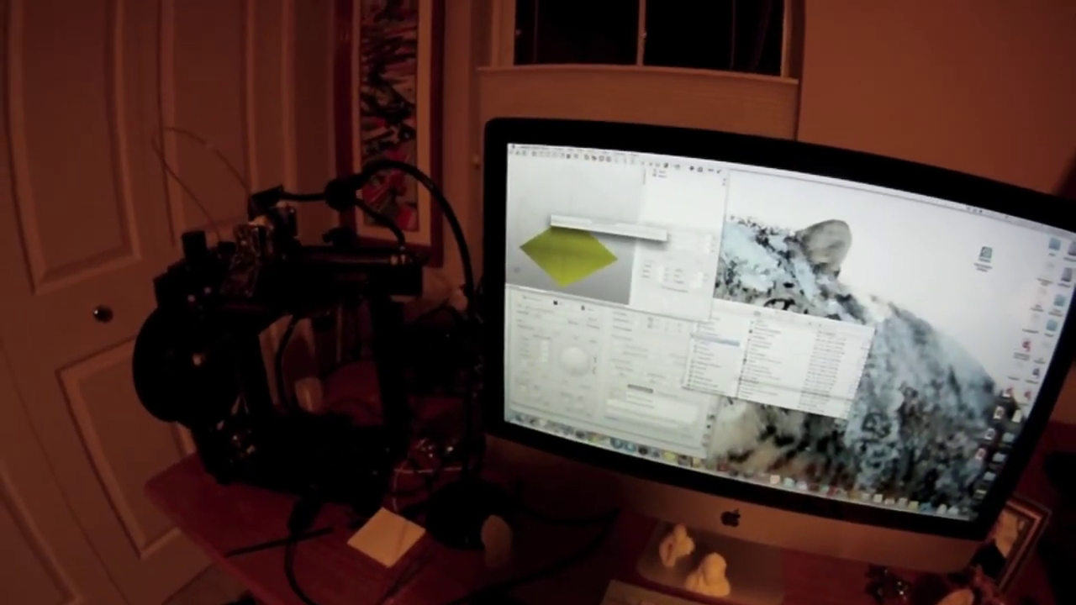